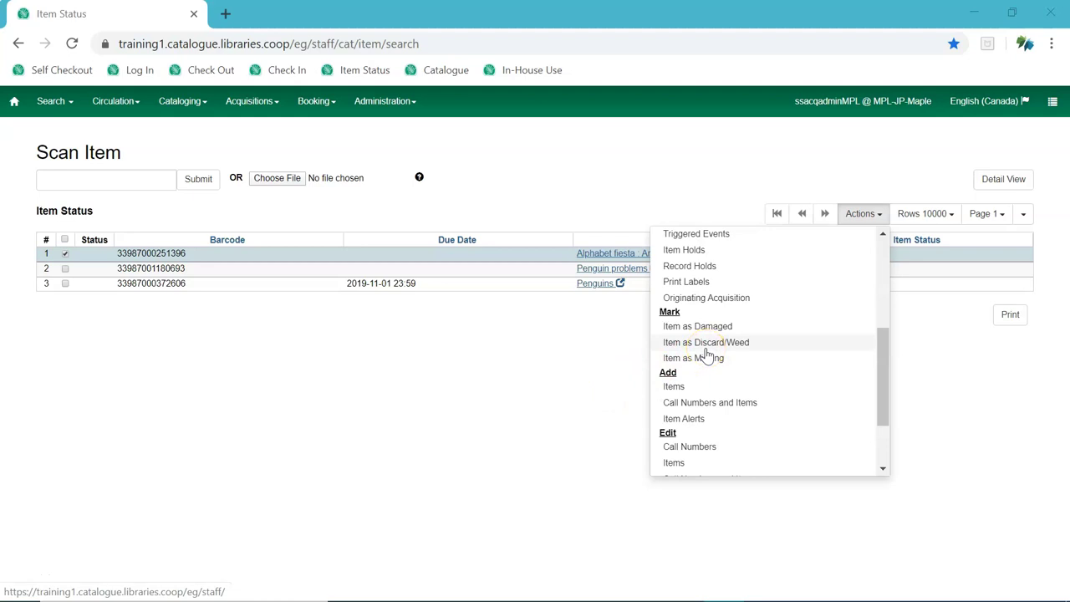
Mark the in-transit item "Alphabet fiesta" as Discard/Weed and abort its transit.
{"action": "left_click", "coordinate": [730, 345]}
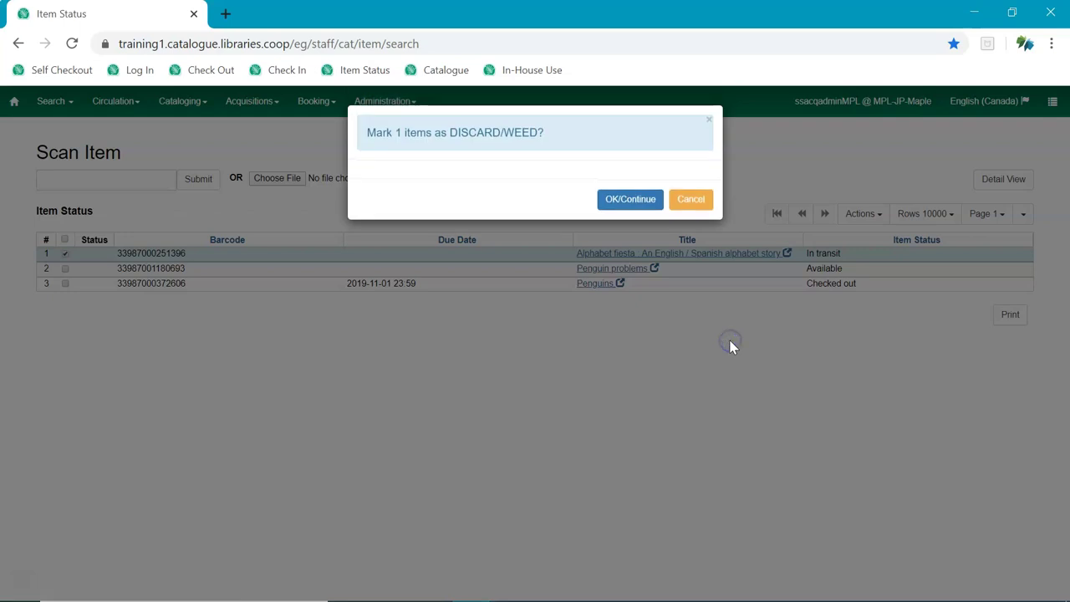
{"action": "left_click", "coordinate": [634, 205]}
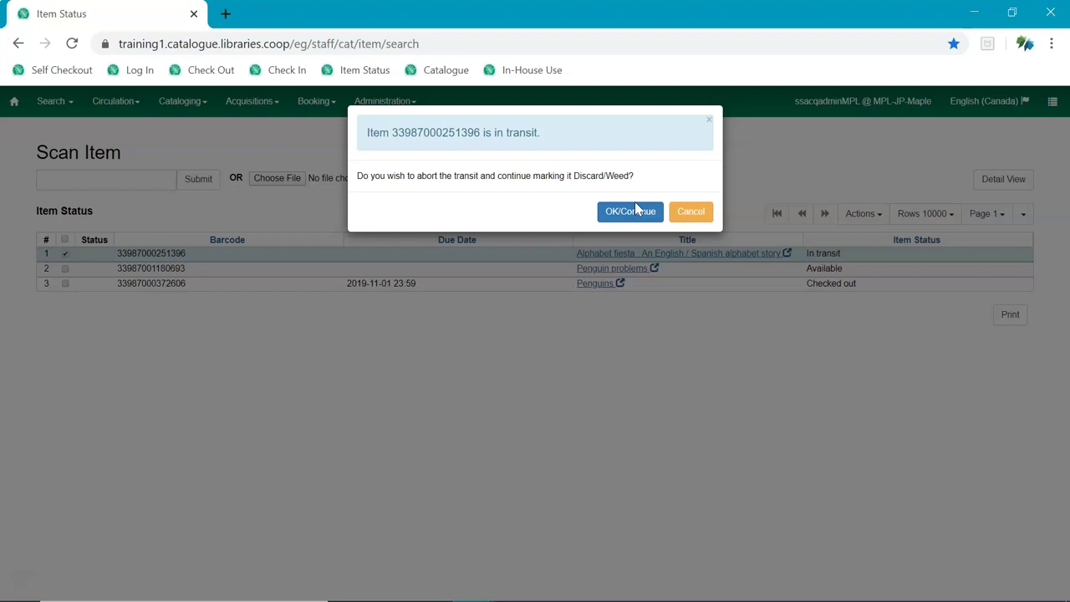
{"action": "left_click", "coordinate": [649, 213]}
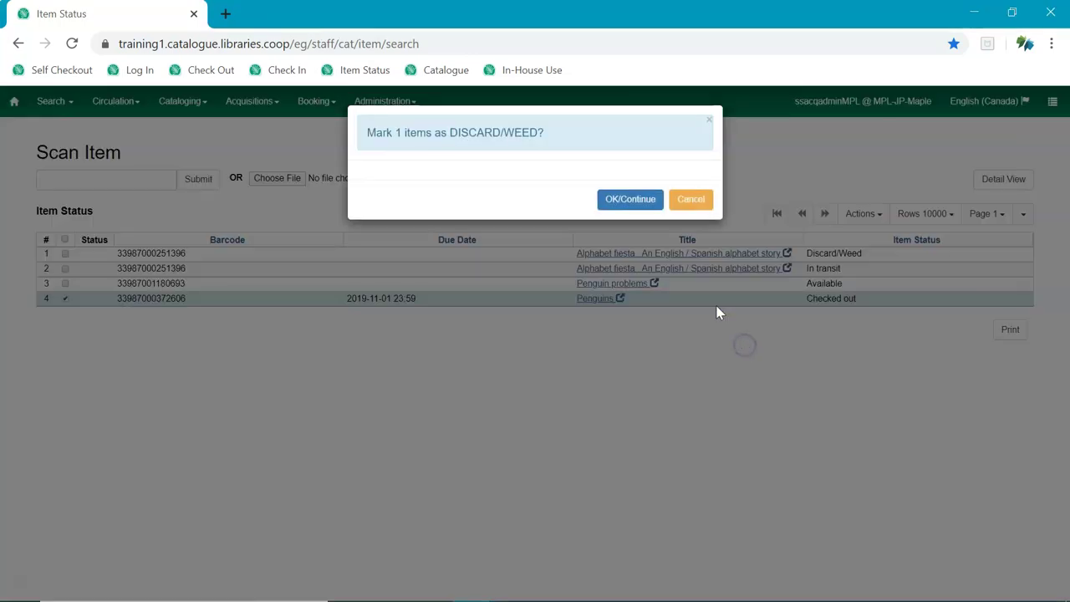
Mark the checked-out item "Penguins" as Discard/Weed and check it in.
{"action": "left_click", "coordinate": [648, 203]}
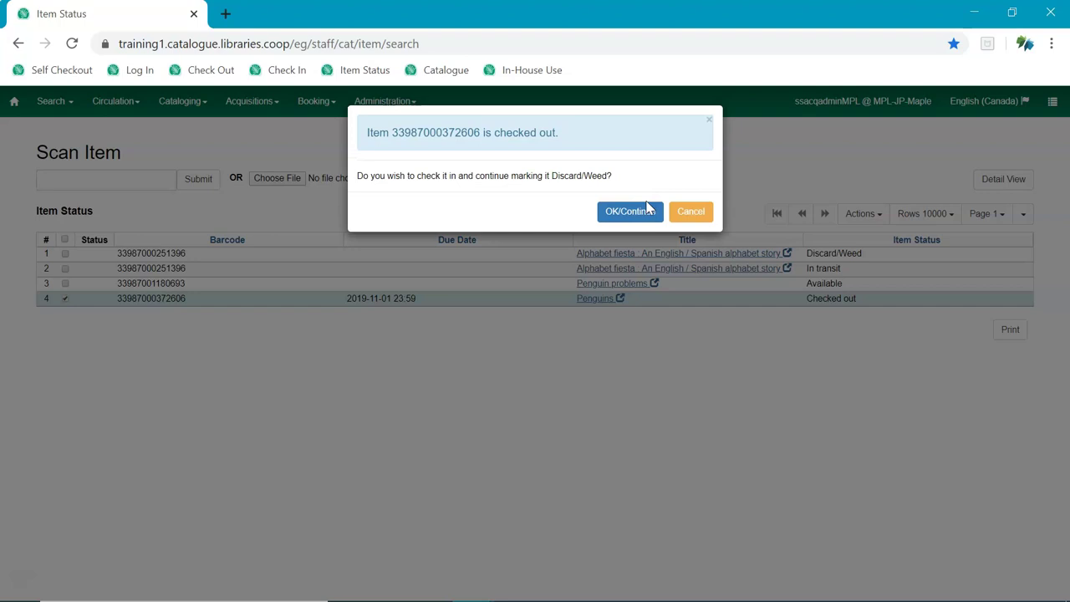
{"action": "left_click", "coordinate": [609, 219]}
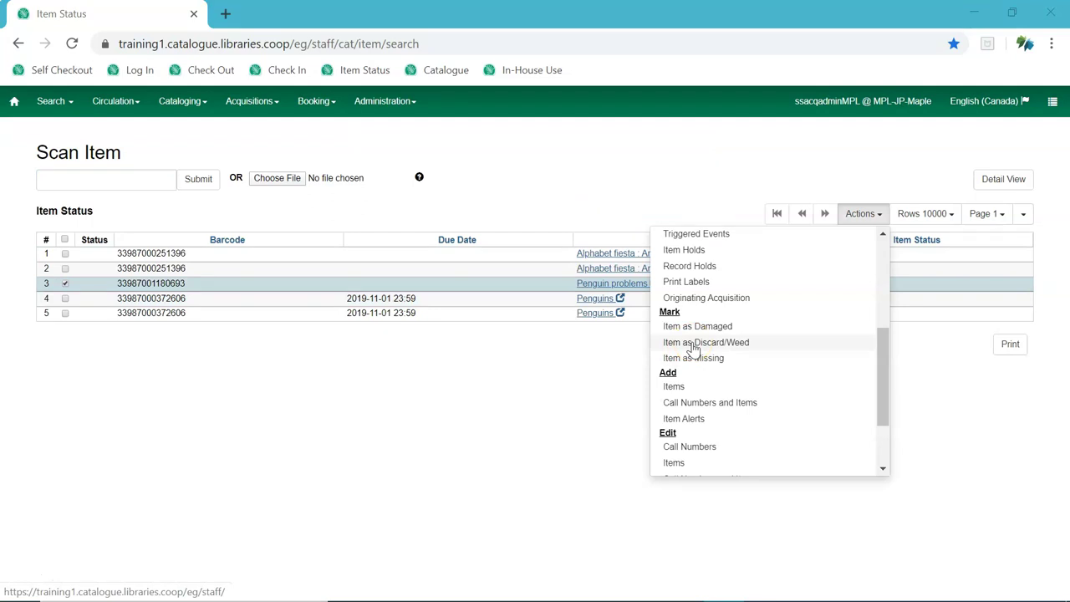
Mark the available item "Penguin problems" as Discard/Weed, overriding the last-item-to-fill-a-hold check.
{"action": "left_click", "coordinate": [693, 343]}
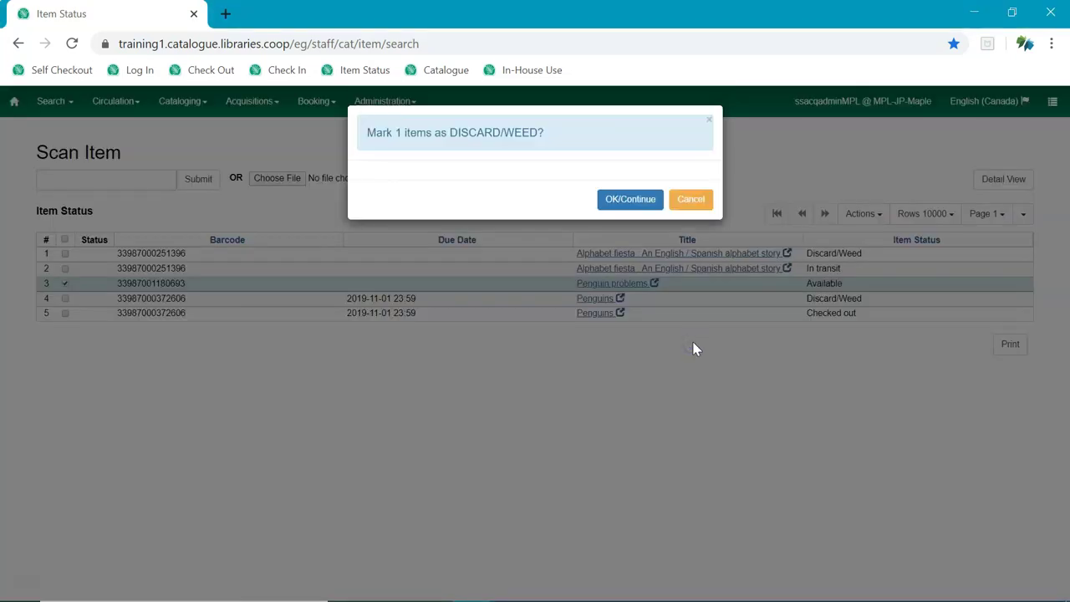
{"action": "left_click", "coordinate": [641, 204]}
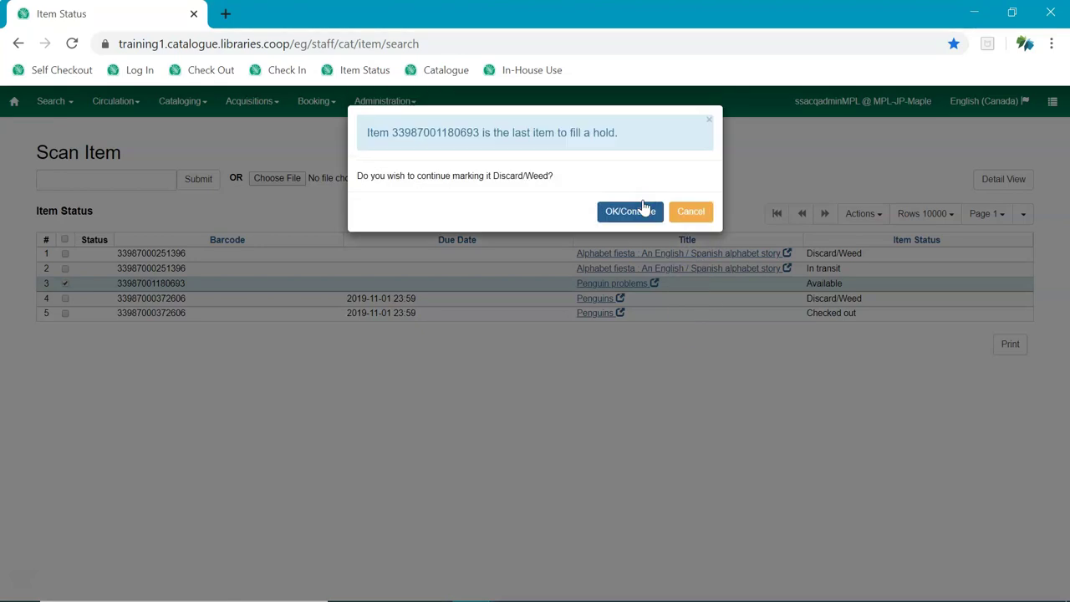
{"action": "left_click", "coordinate": [608, 210]}
{"action": "left_click", "coordinate": [615, 214]}
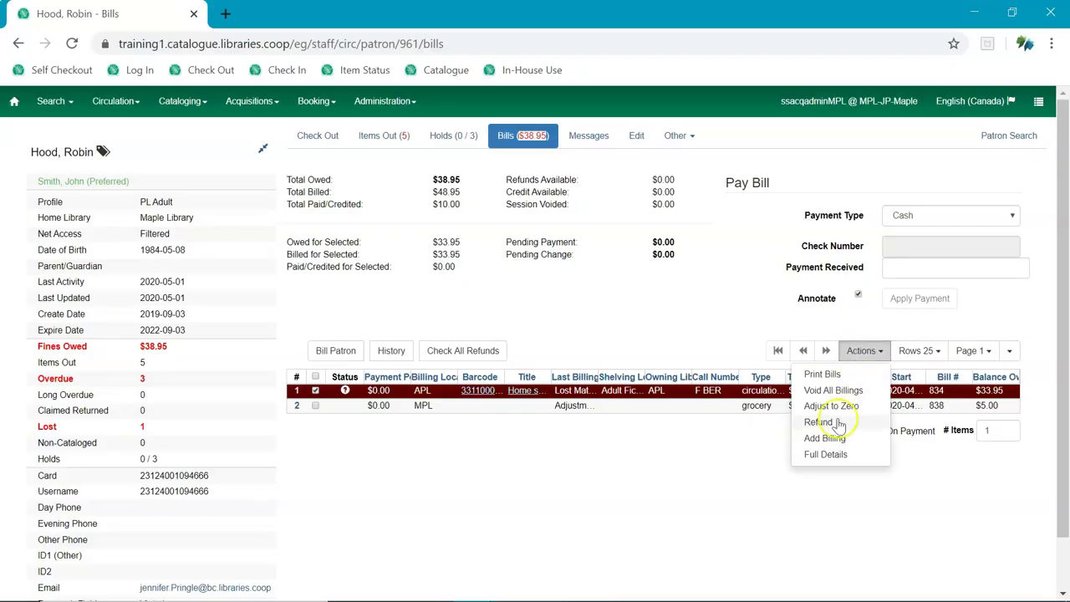
Open the full details of the selected circulation bill on the patron's account.
{"action": "left_click", "coordinate": [827, 455]}
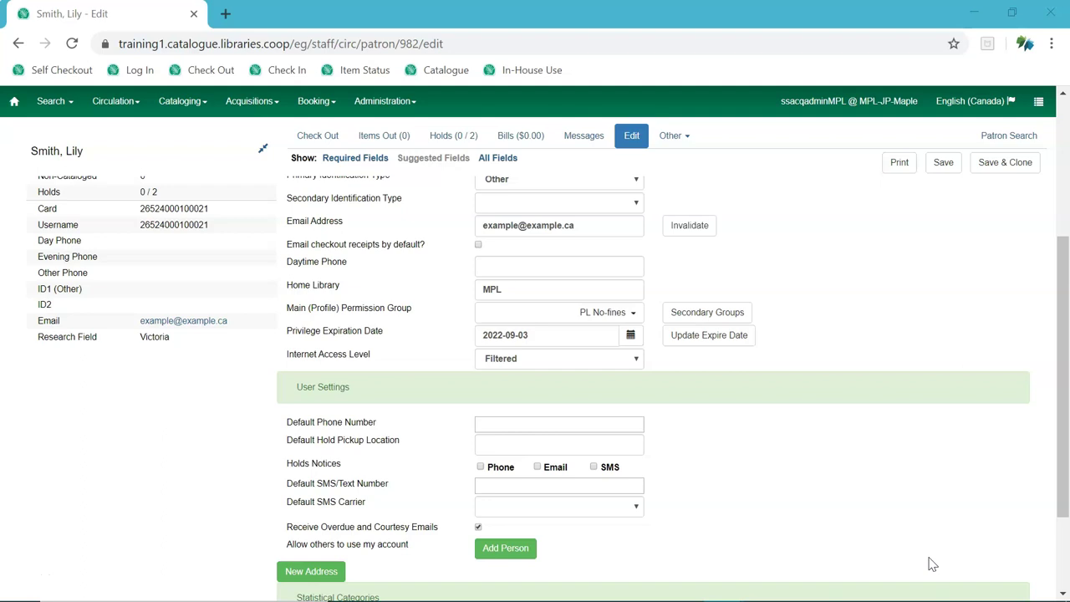
Enable phone and email holds notices for the patron, enter the default phone number, and save the record.
{"action": "left_click", "coordinate": [481, 467]}
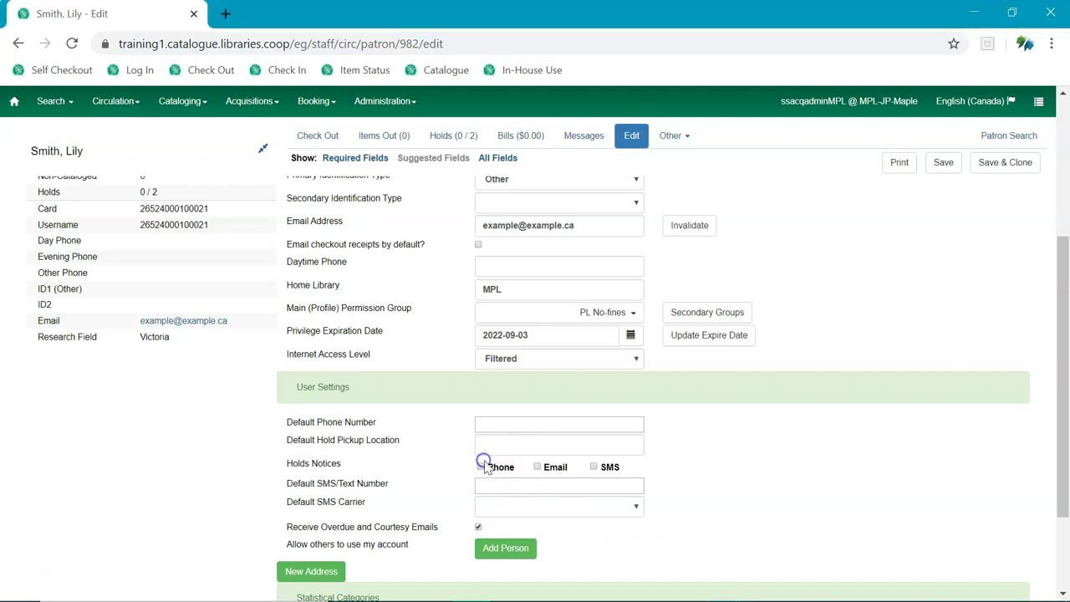
{"action": "left_click", "coordinate": [552, 466]}
{"action": "left_click", "coordinate": [521, 423]}
{"action": "type", "text": "222"}
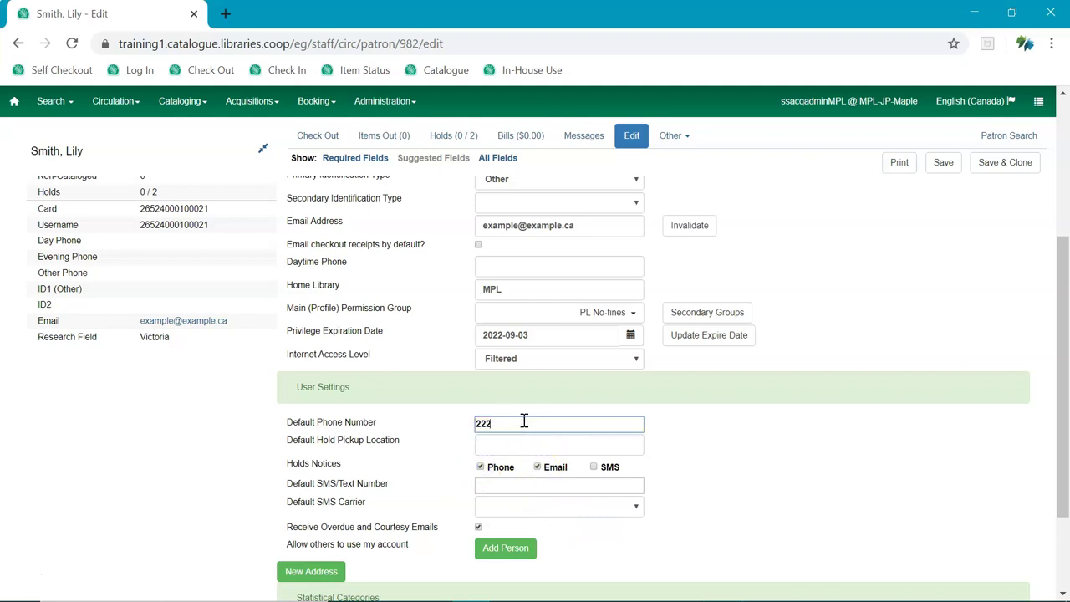
{"action": "type", "text": "-333-"}
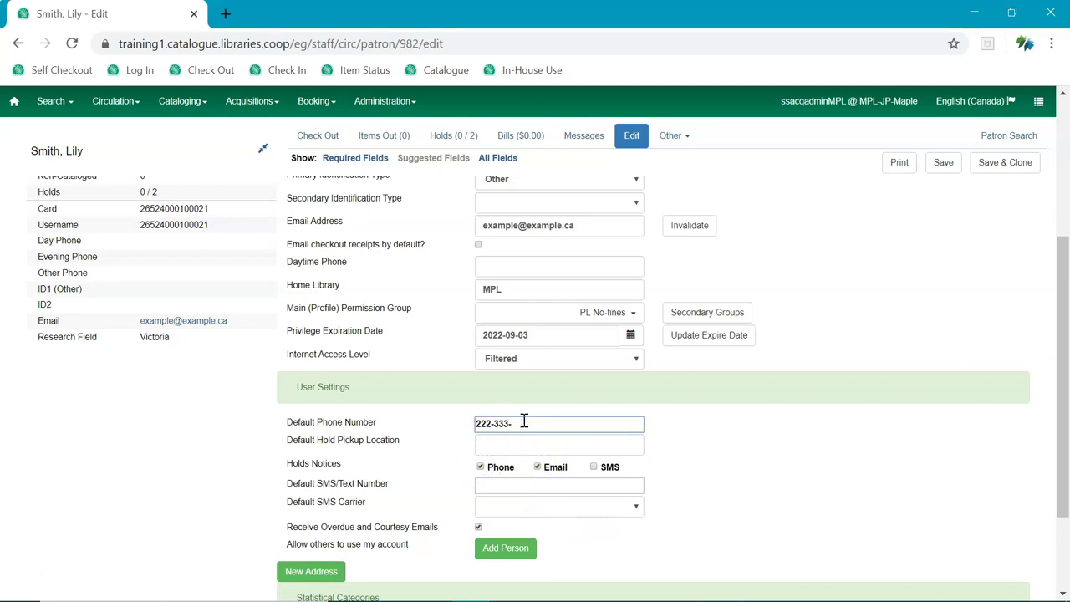
{"action": "type", "text": "4444"}
{"action": "left_click", "coordinate": [944, 171]}
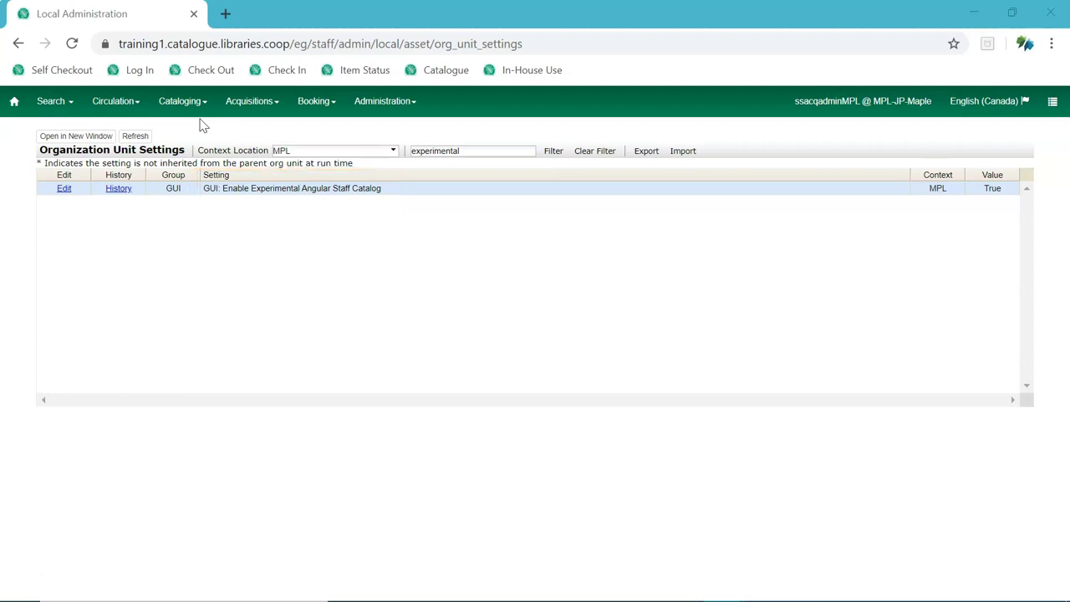
Show the additional search filters in the experimental staff catalogue and open the catalog preferences.
{"action": "left_click", "coordinate": [199, 109]}
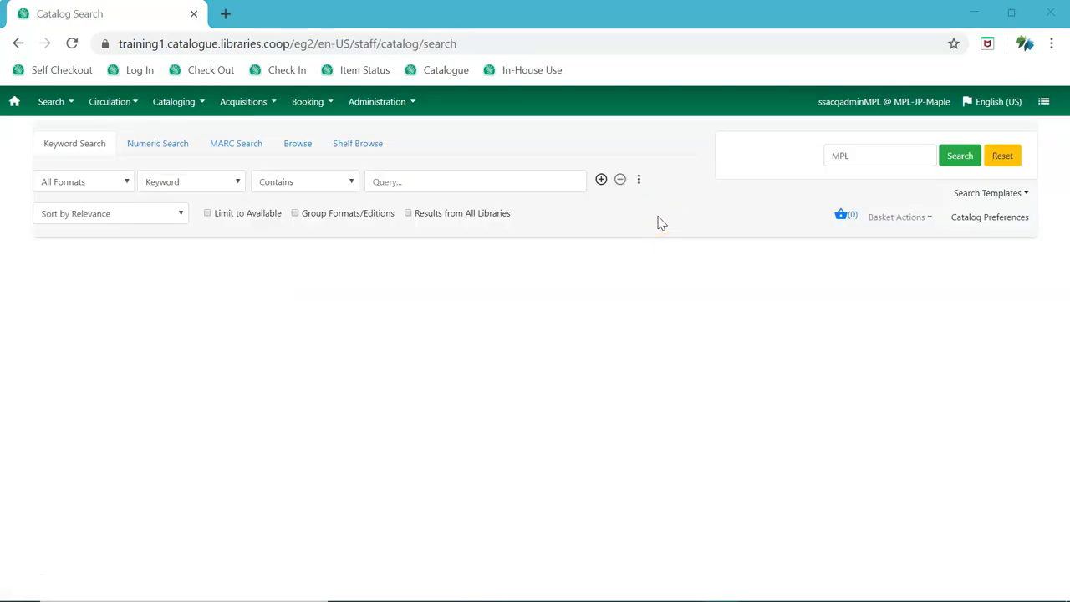
{"action": "left_click", "coordinate": [602, 179]}
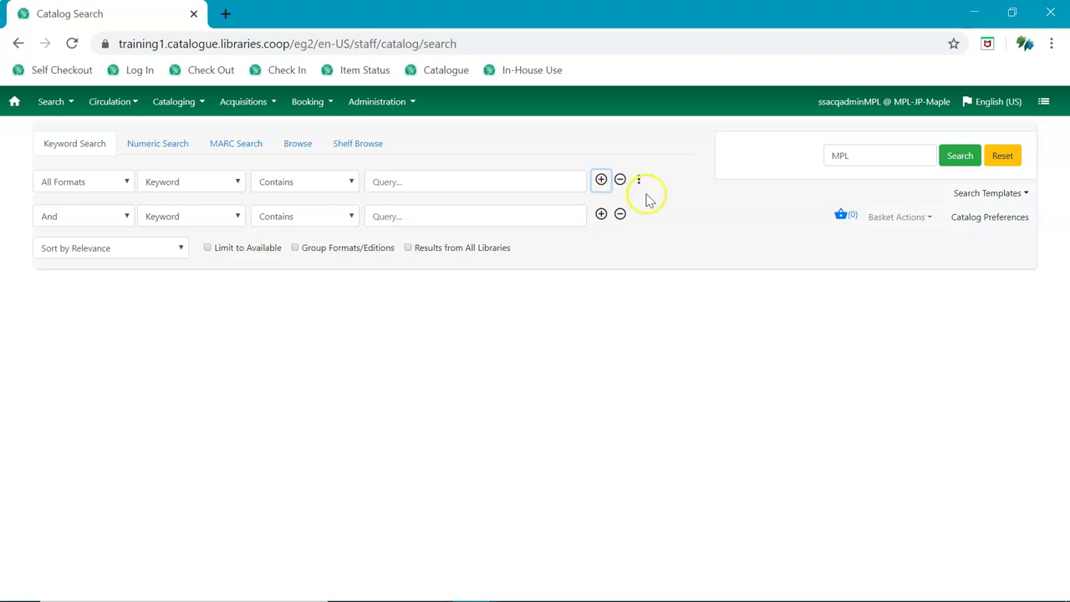
{"action": "left_click", "coordinate": [638, 181]}
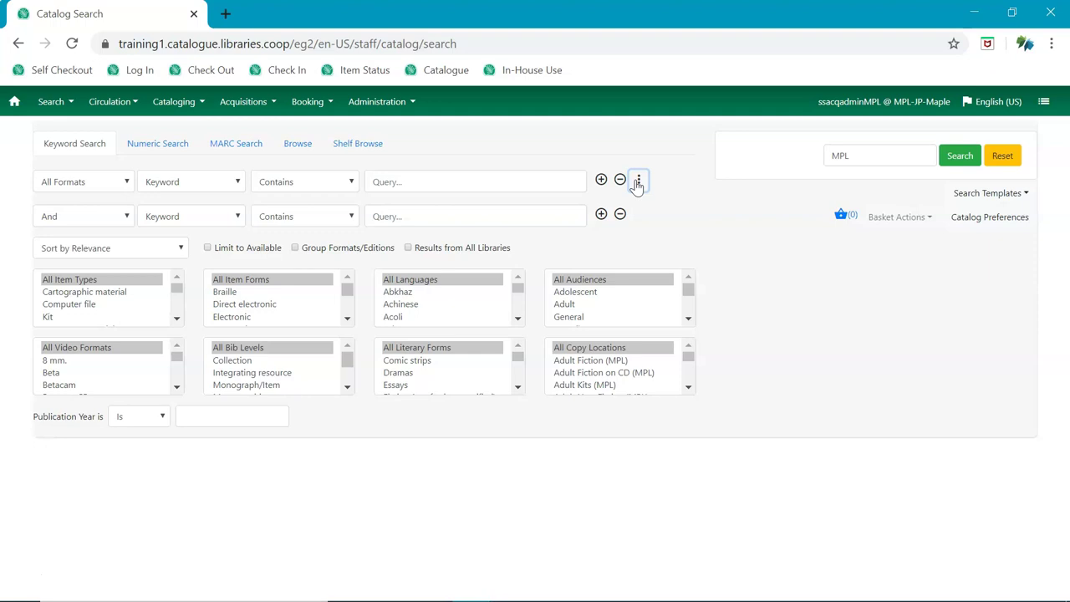
{"action": "left_click", "coordinate": [638, 183]}
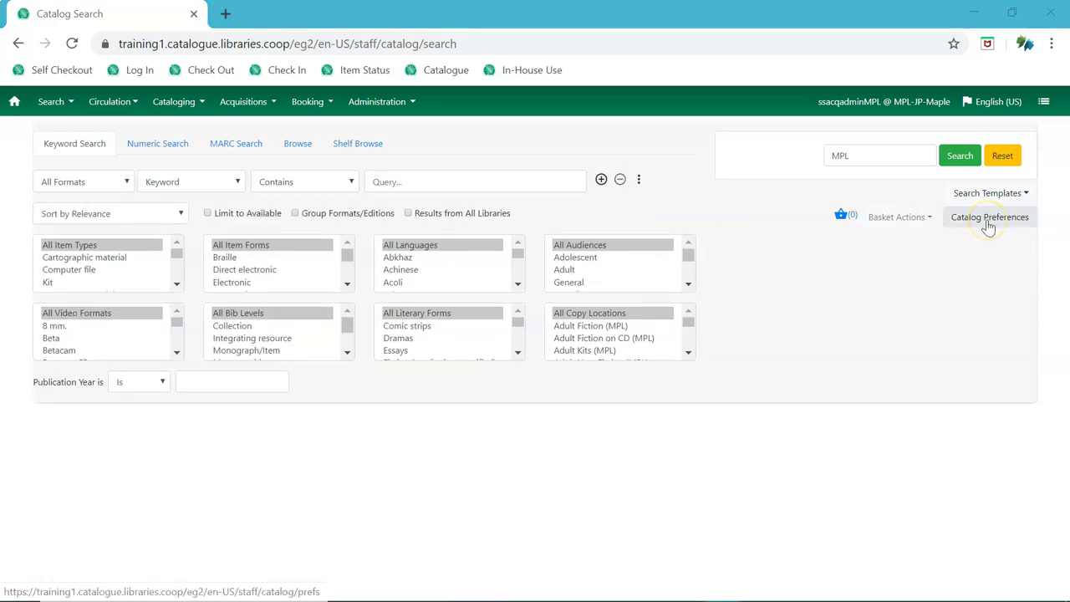
{"action": "left_click", "coordinate": [987, 220]}
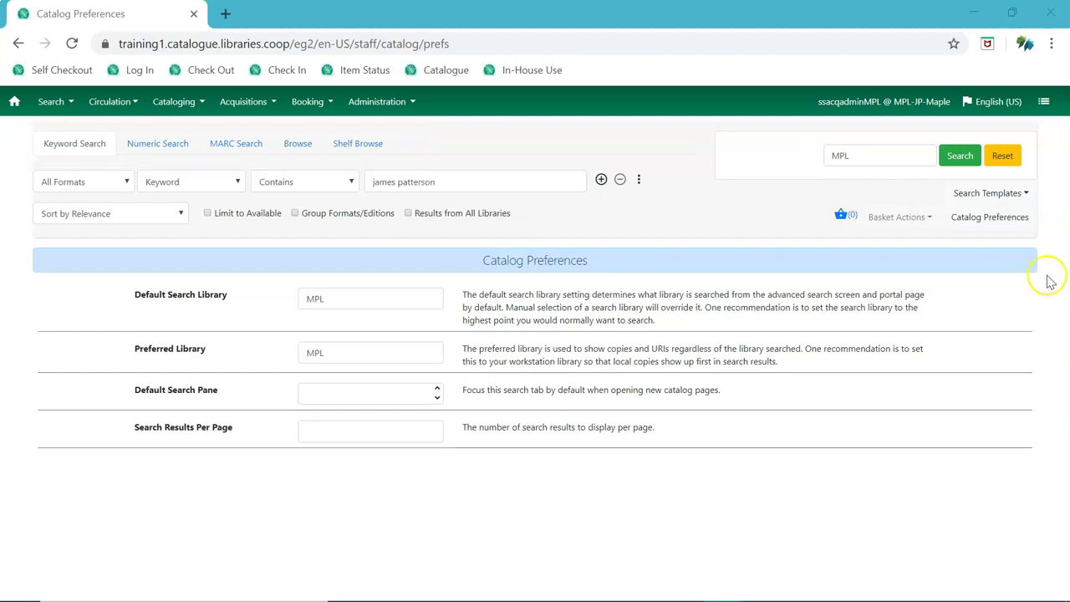
Search the MPL catalogue by keyword for "james patterson".
{"action": "left_click", "coordinate": [962, 159]}
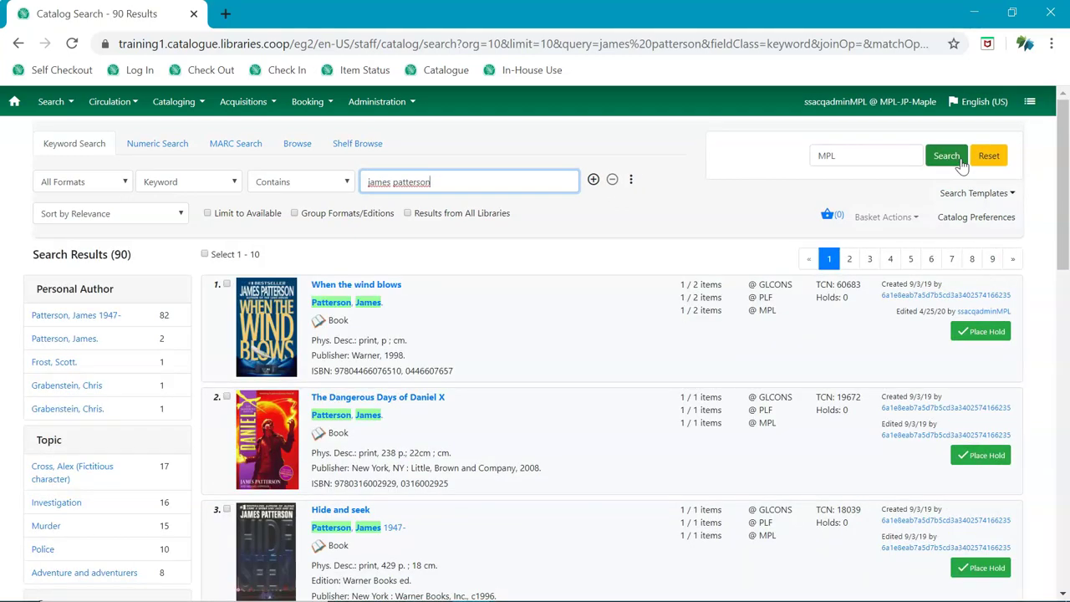
{"action": "left_click", "coordinate": [1046, 327]}
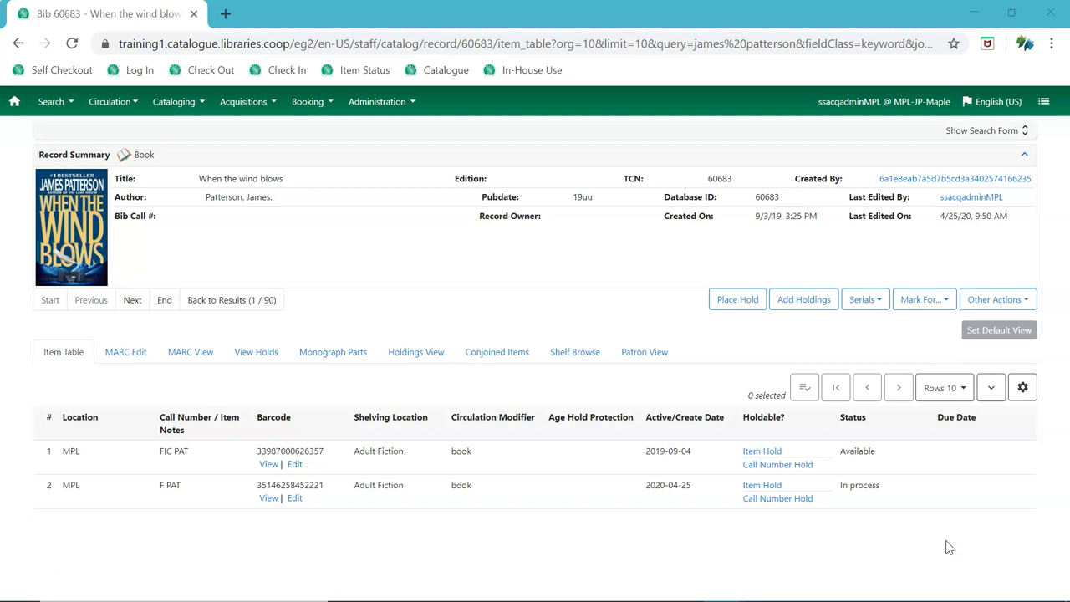
View the "When the wind blows" record as a patron sees it and examine its MARC in the enhanced and flat text editors.
{"action": "left_click", "coordinate": [641, 355]}
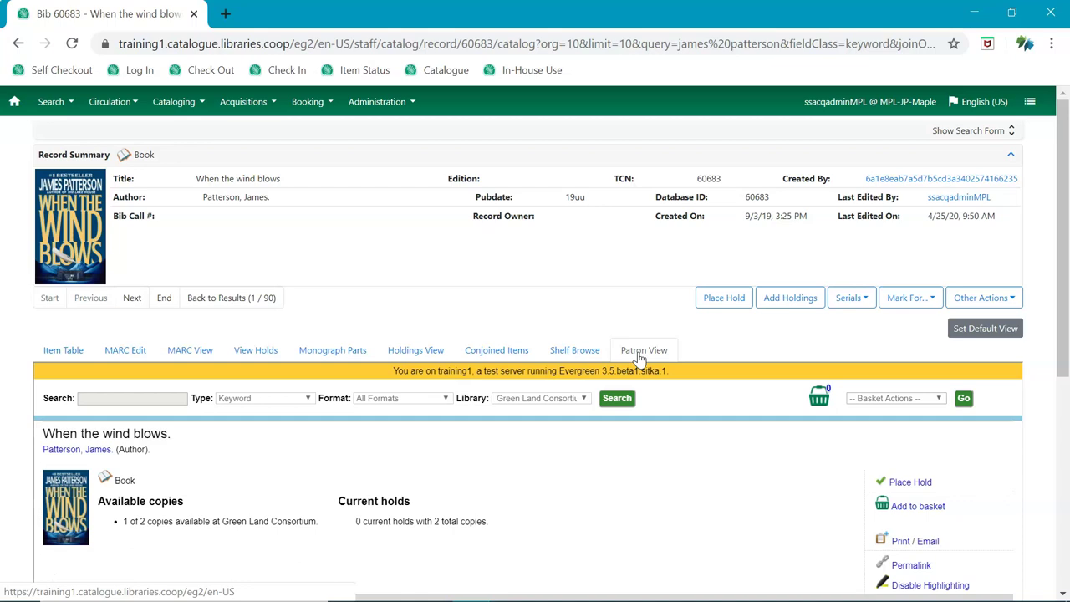
{"action": "left_click", "coordinate": [134, 352]}
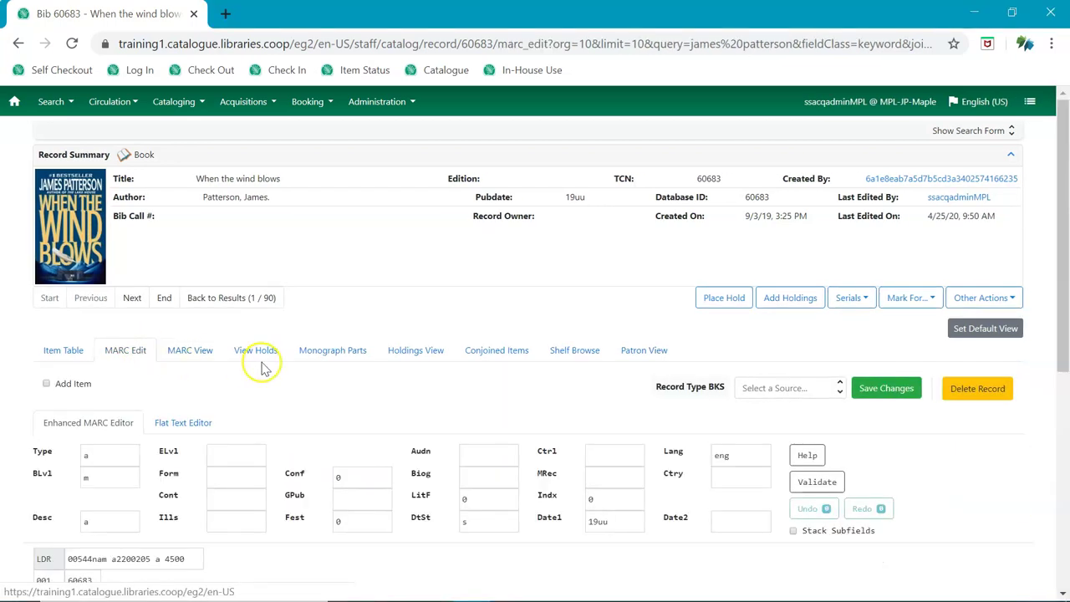
{"action": "scroll", "coordinate": [262, 366], "scroll_direction": "down", "scroll_amount": 3}
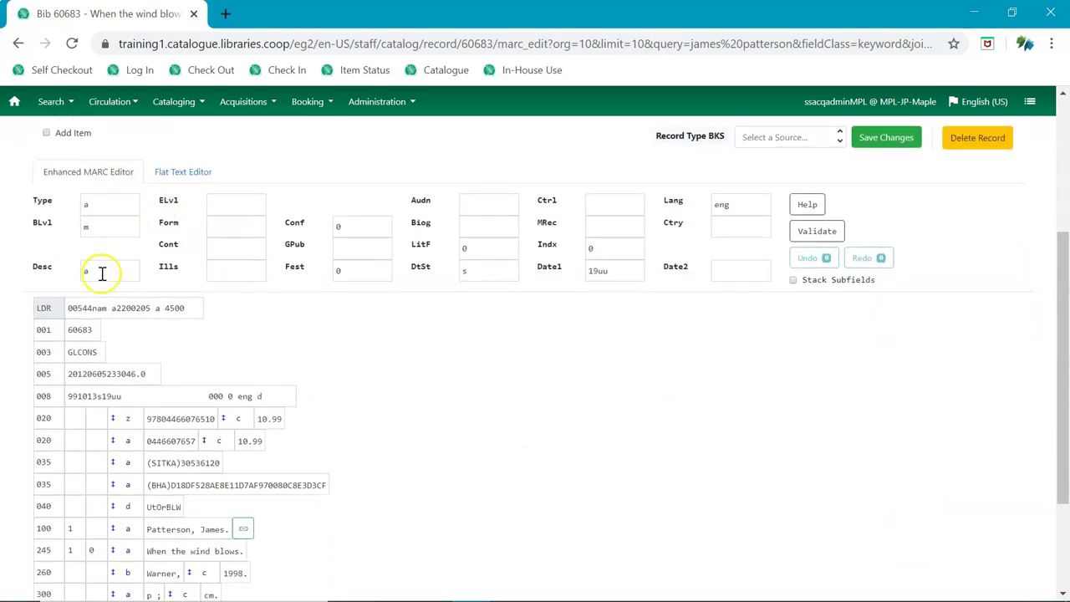
{"action": "left_click", "coordinate": [174, 173]}
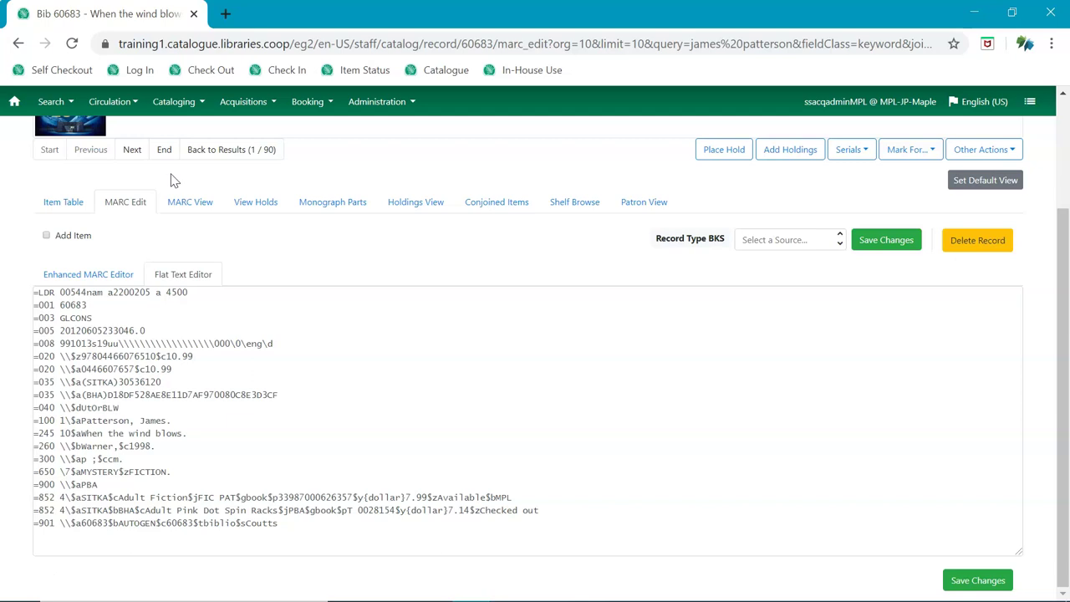
Expand the catalogue search form above the "When the wind blows" record summary.
{"action": "scroll", "coordinate": [171, 180], "scroll_direction": "up", "scroll_amount": 2}
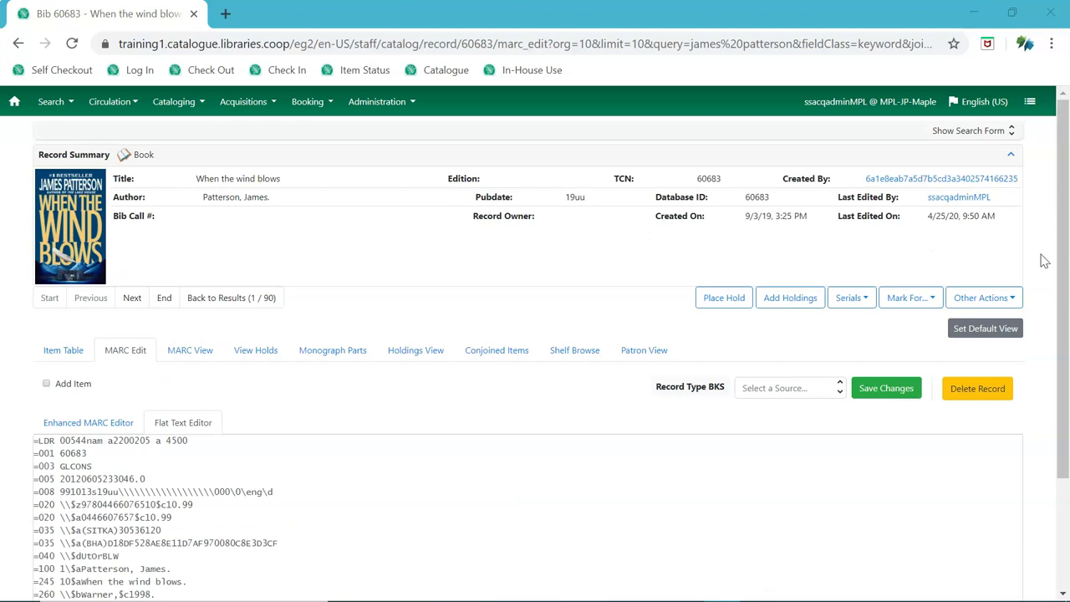
{"action": "left_click", "coordinate": [1007, 137]}
{"action": "left_click", "coordinate": [988, 133]}
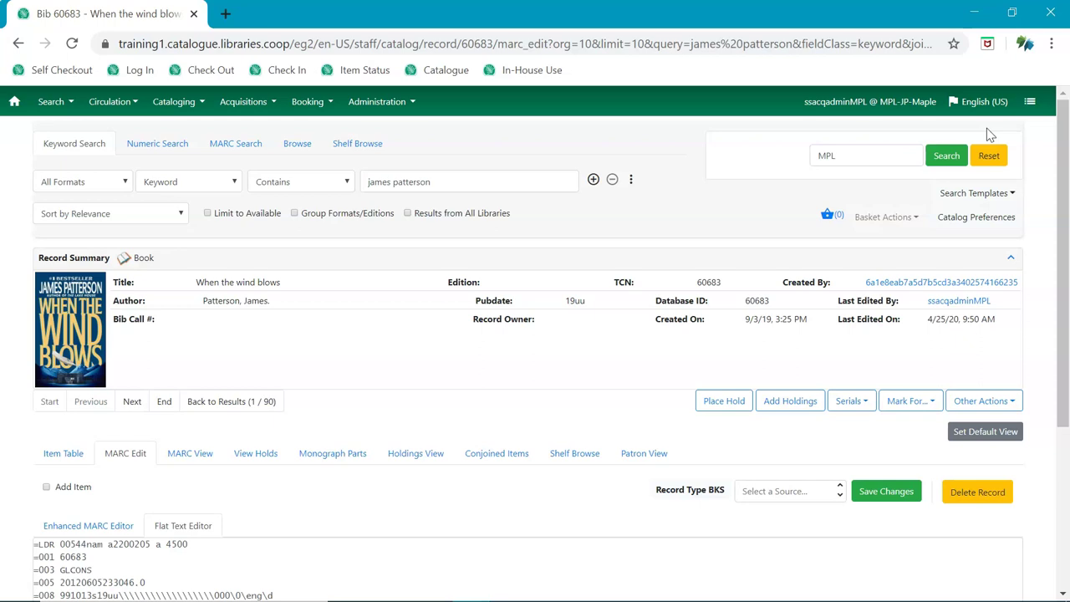
Export the records of the titles collected in the basket.
{"action": "left_click", "coordinate": [938, 289]}
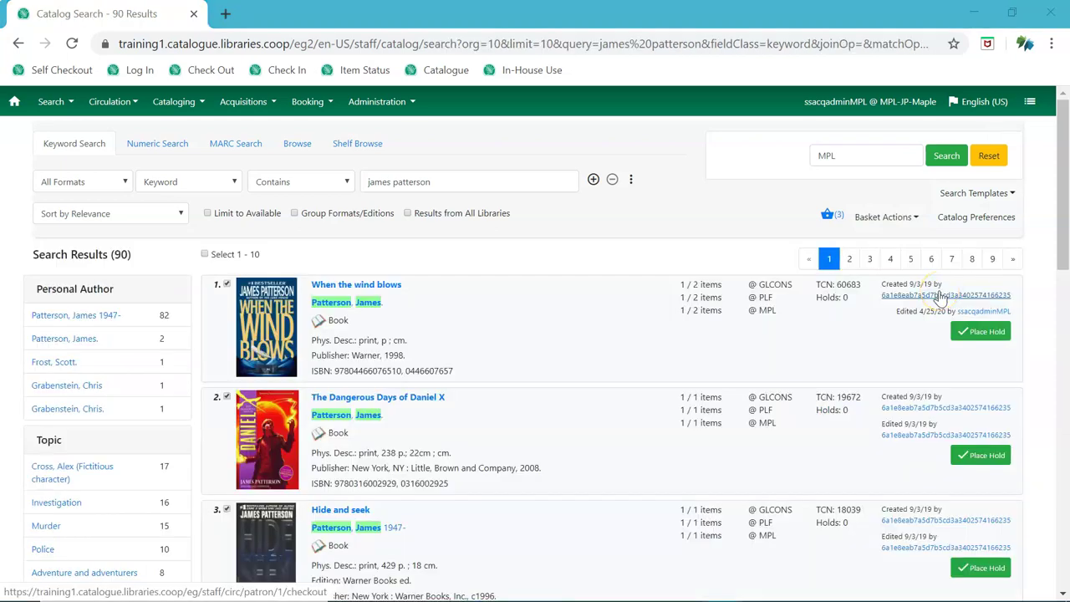
{"action": "left_click", "coordinate": [908, 219]}
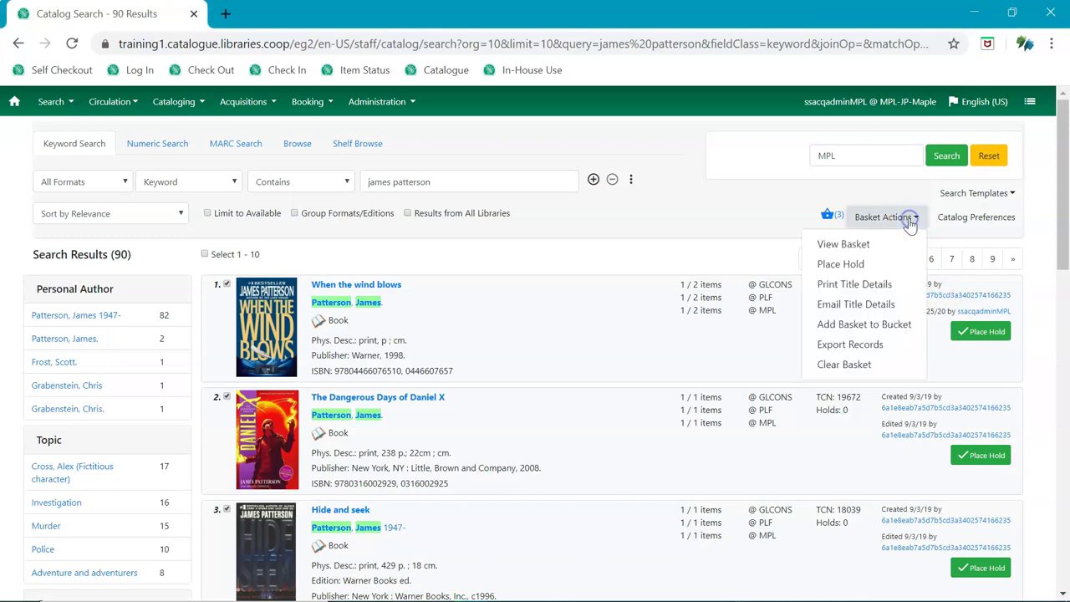
{"action": "left_click", "coordinate": [857, 346]}
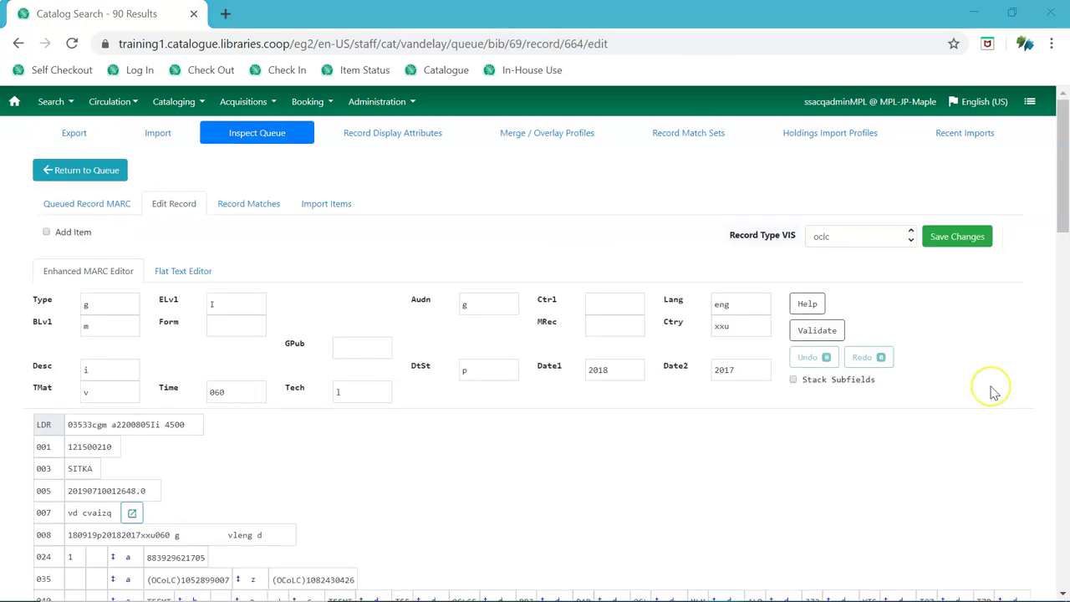
{"action": "left_click", "coordinate": [994, 392]}
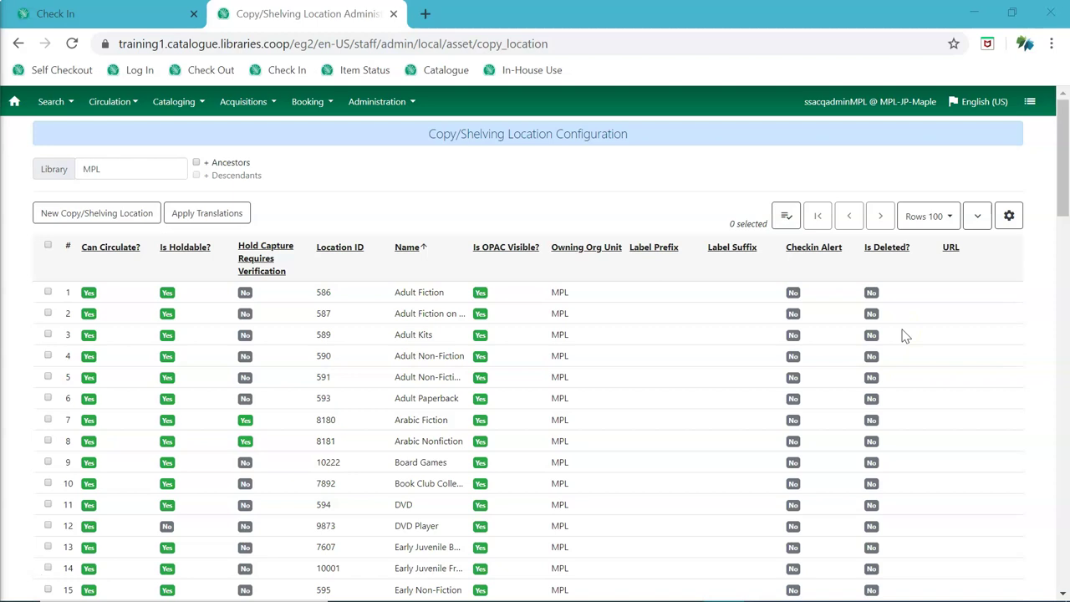
View the row actions and grid settings of the shelving location list, and expand its truncated cell text.
{"action": "left_click", "coordinate": [784, 216]}
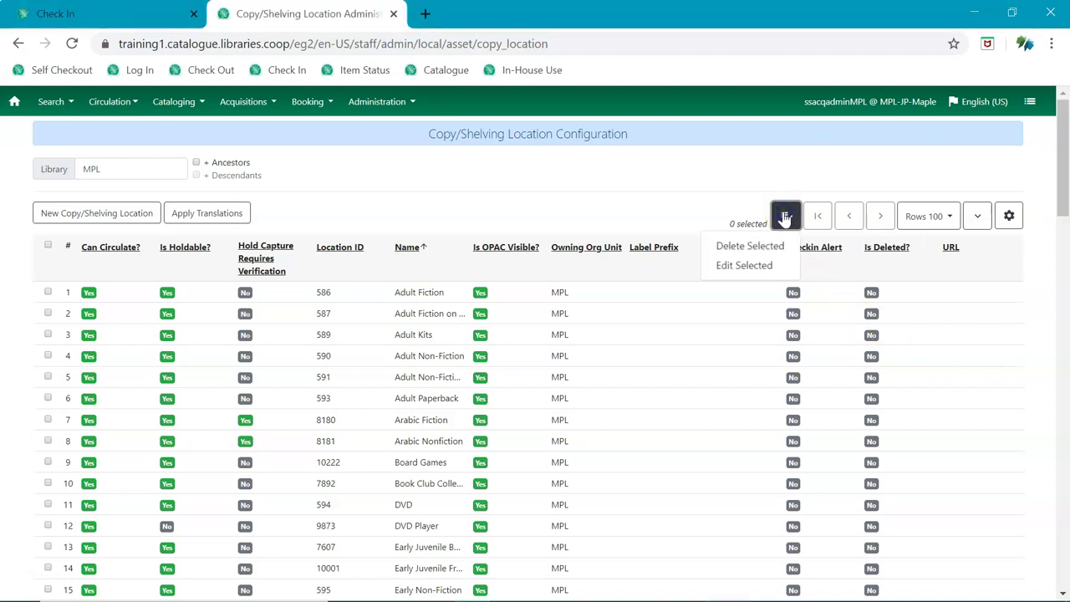
{"action": "left_click", "coordinate": [978, 220]}
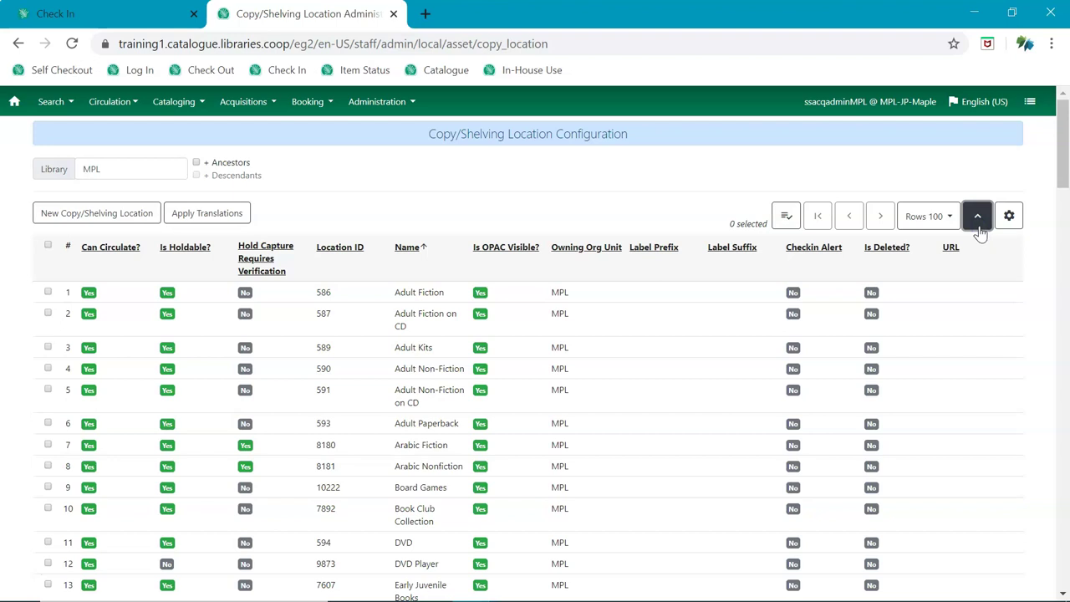
{"action": "left_click", "coordinate": [1008, 216]}
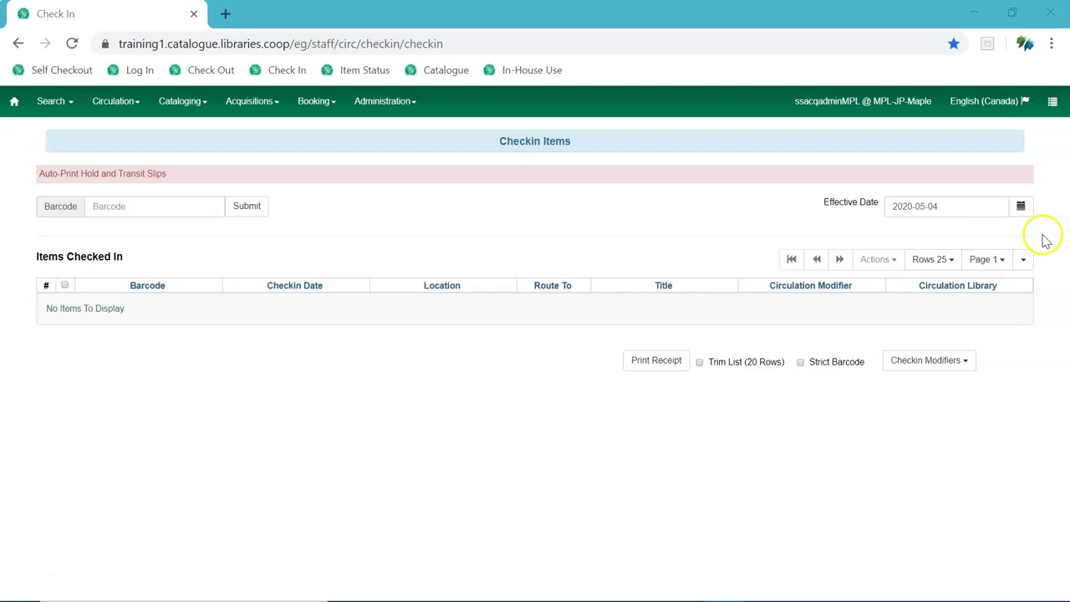
Set the check-in effective date to May 3, 2020.
{"action": "left_click", "coordinate": [1021, 206]}
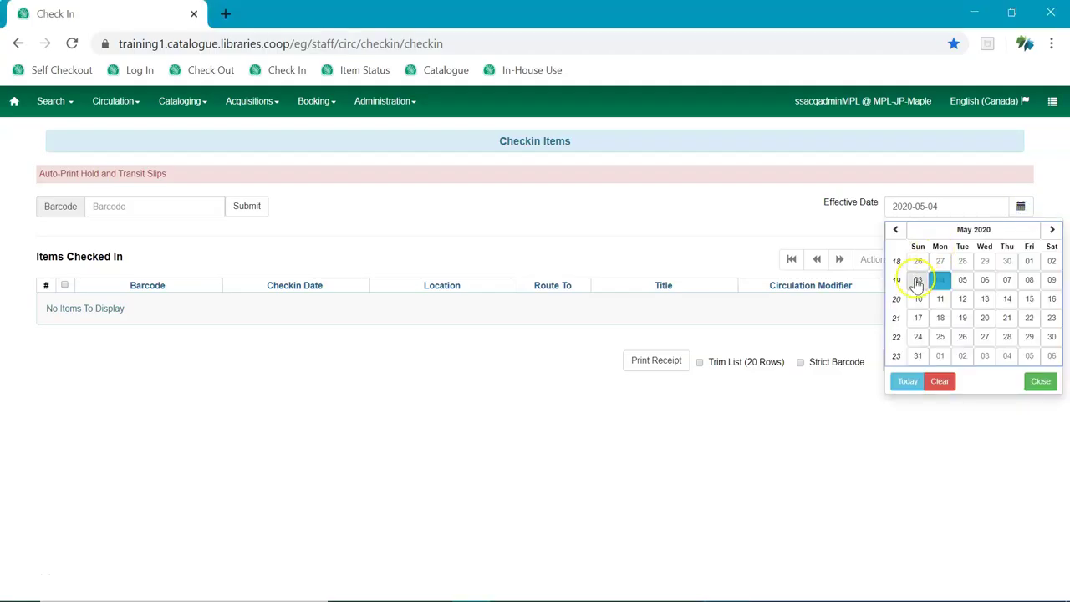
{"action": "left_click", "coordinate": [917, 281]}
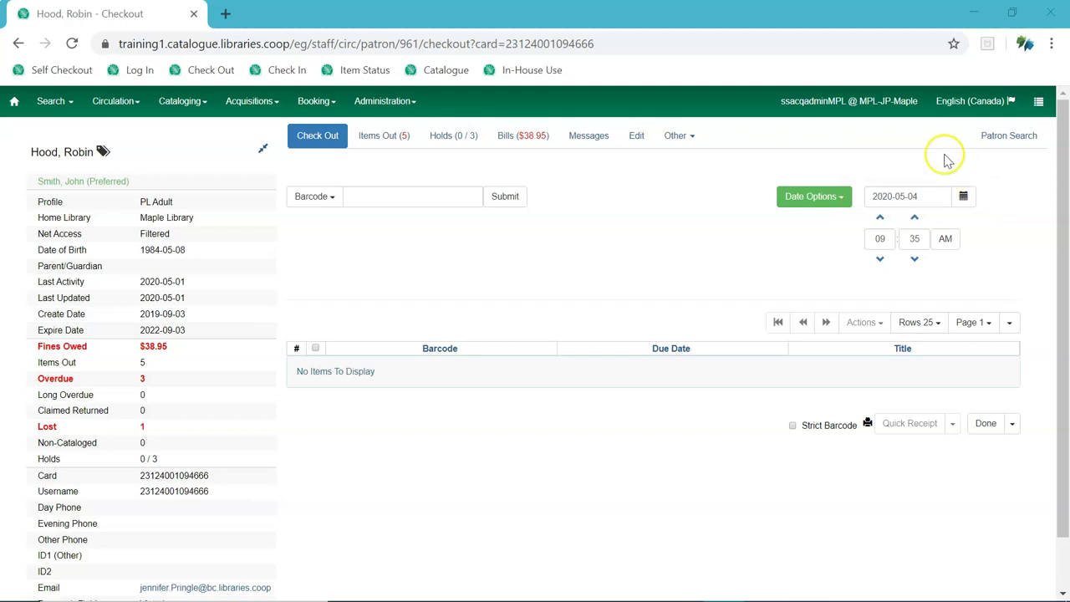
Open the calendar for the due date on the patron's checkout.
{"action": "left_click", "coordinate": [963, 196]}
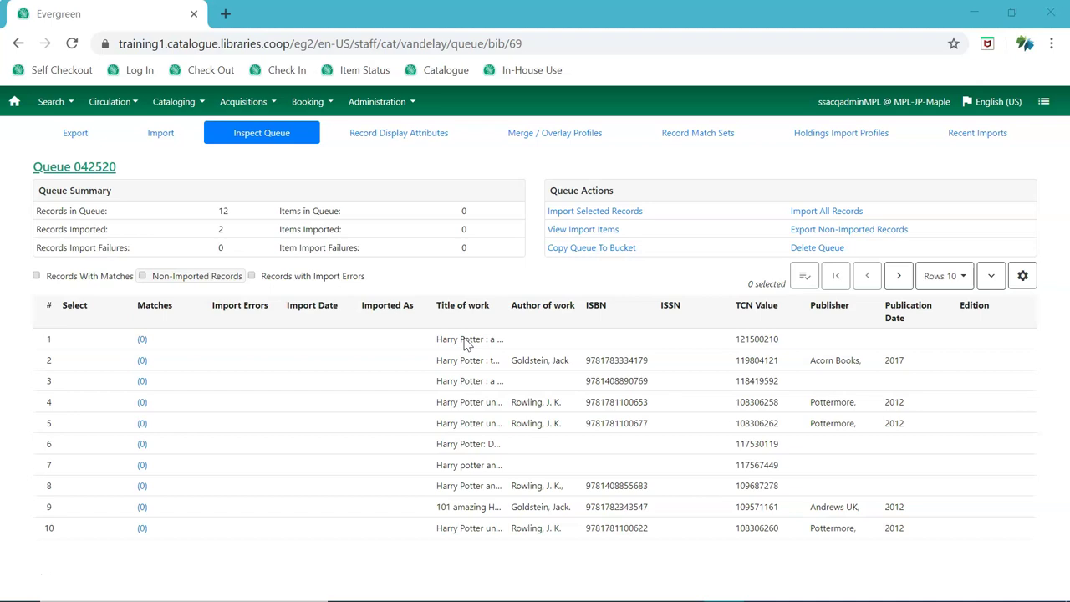
Open the first record listed in import queue 042520.
{"action": "left_click", "coordinate": [467, 341]}
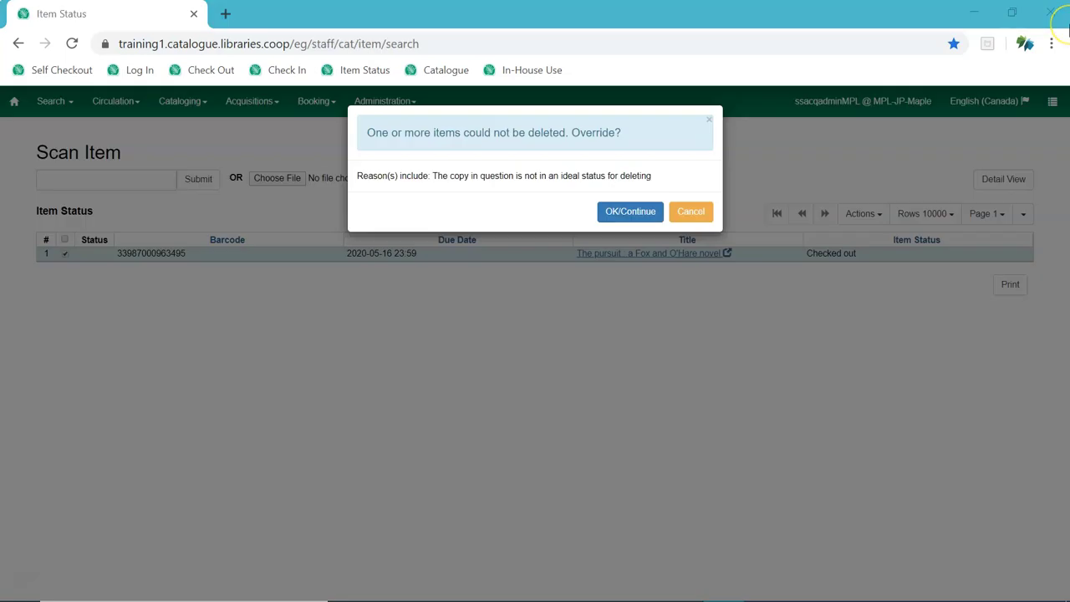